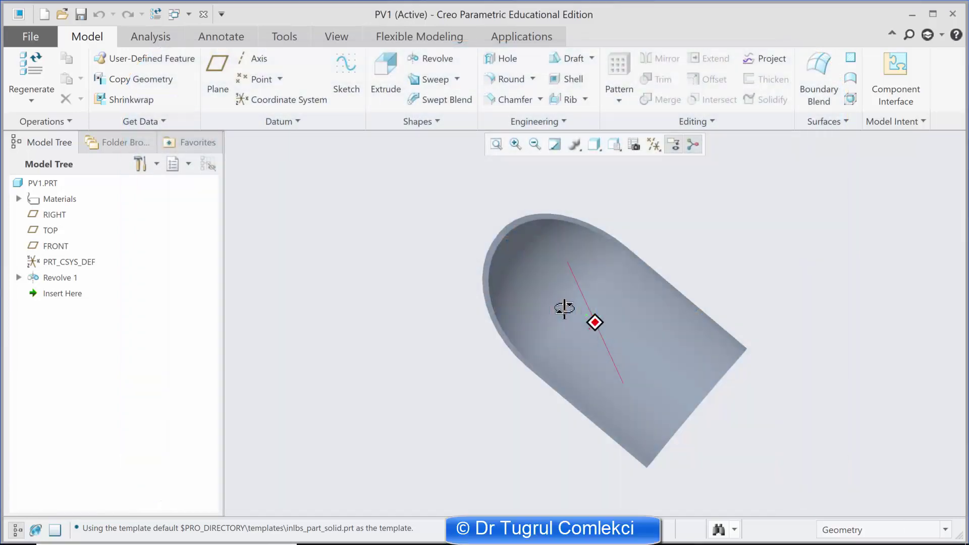
# Orbit the PV1 half-vessel shell to view its inner and outer surfaces from different angles.
pyautogui.moveTo(565, 309)
pyautogui.mouseDown(button='middle')
pyautogui.moveTo(500, 327)
pyautogui.moveTo(562, 329)
pyautogui.moveTo(534, 318)
pyautogui.mouseUp(button='middle')
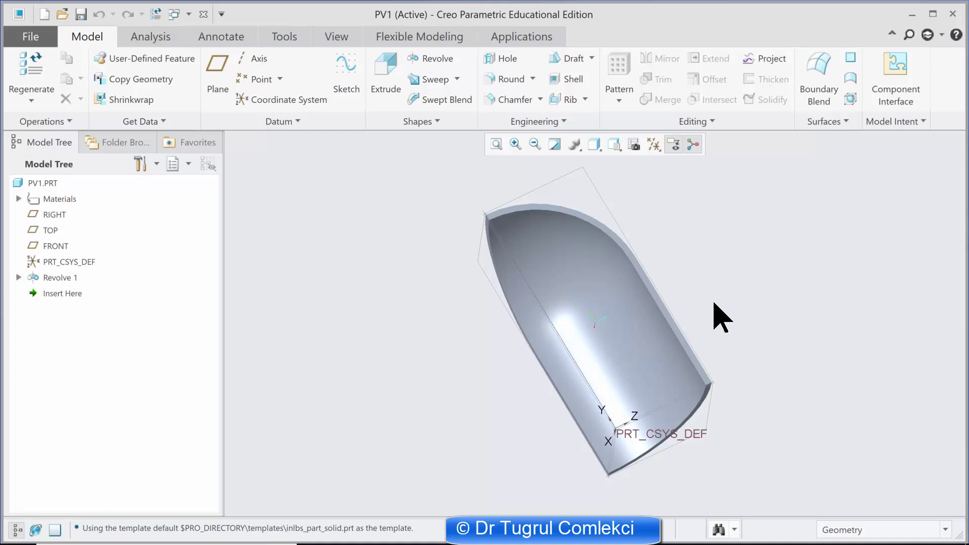
pyautogui.moveTo(714, 304)
pyautogui.mouseDown(button='middle')
pyautogui.moveTo(734, 305)
pyautogui.moveTo(735, 296)
pyautogui.mouseUp(button='middle')
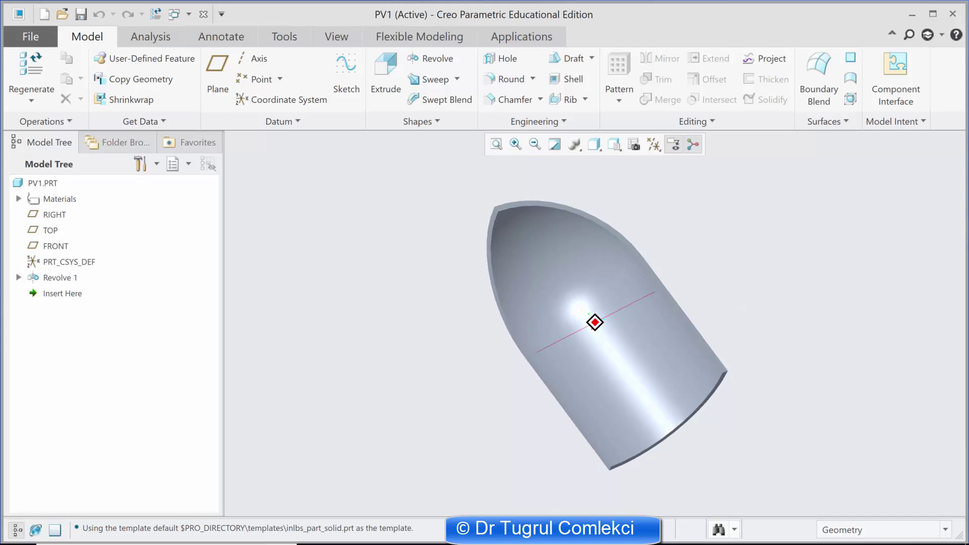
# Switch PV1 into Creo Simulate and orbit to show its loaded section face.
pyautogui.click(520, 38)
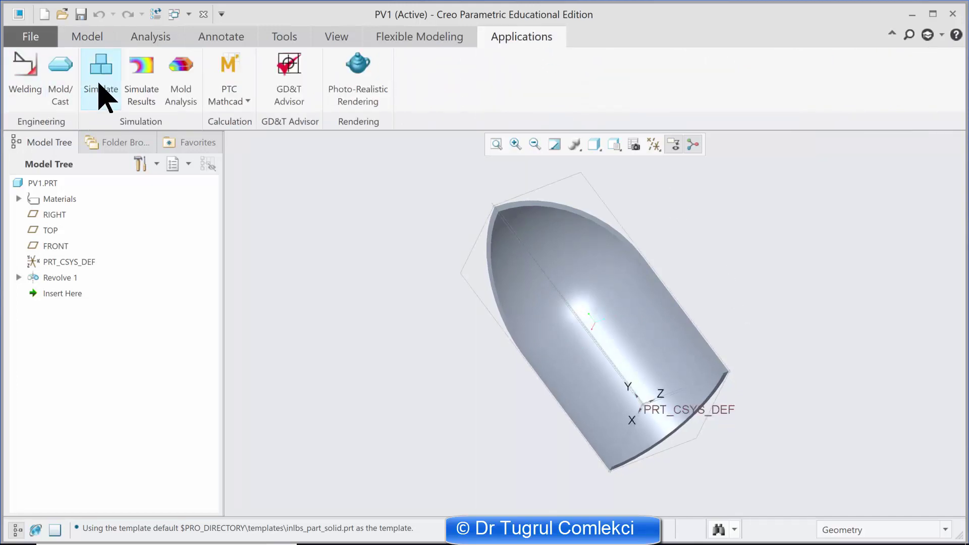
pyautogui.click(101, 91)
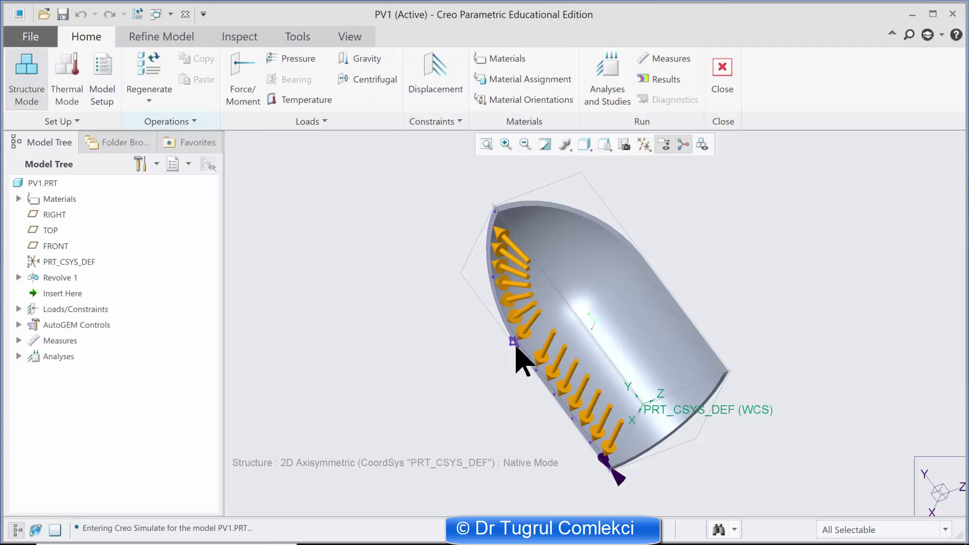
pyautogui.moveTo(525, 347); pyautogui.dragTo(579, 345, button='middle')
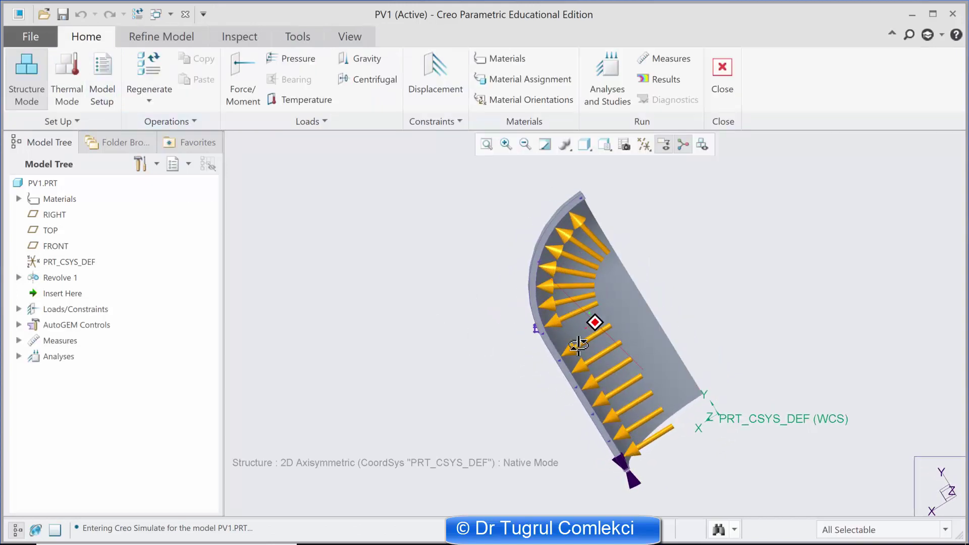
pyautogui.click(607, 91)
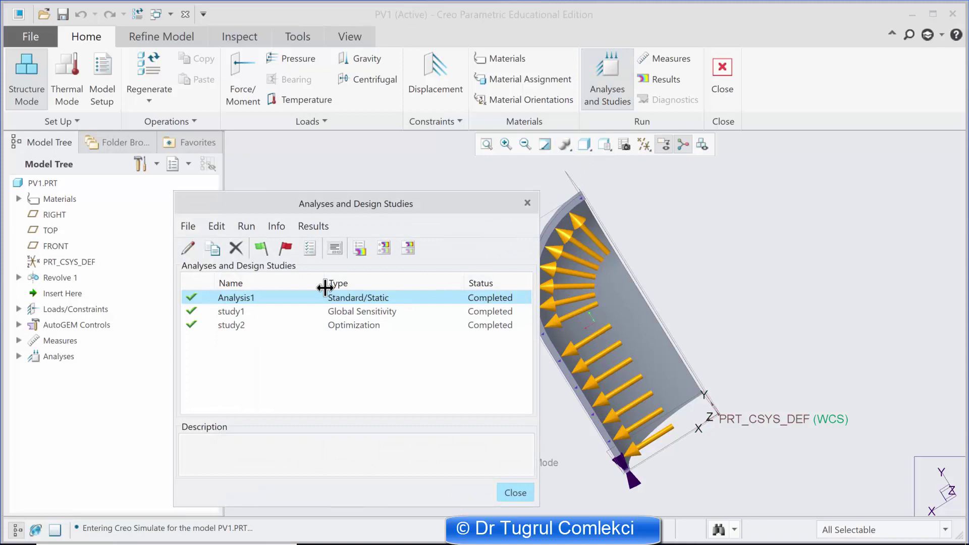
pyautogui.click(370, 313)
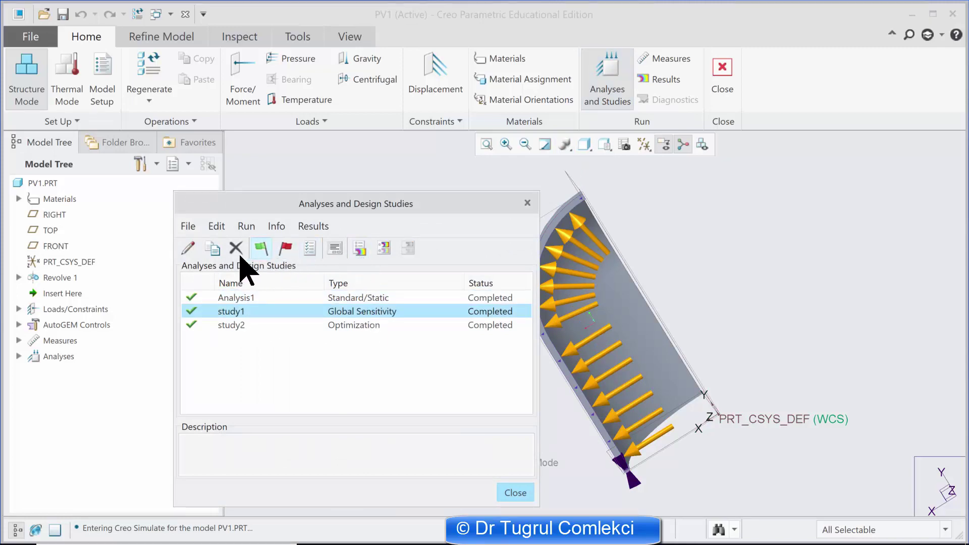
pyautogui.click(189, 249)
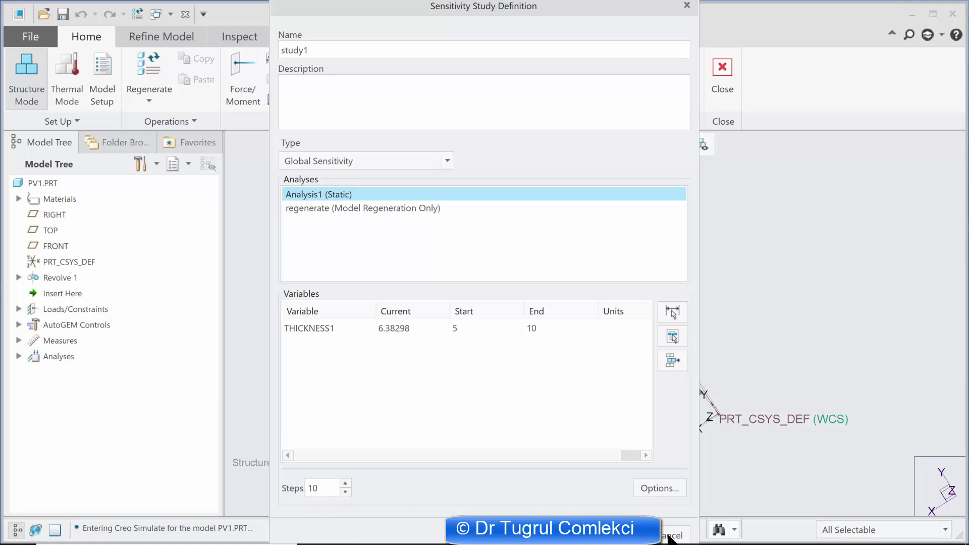
pyautogui.click(669, 537)
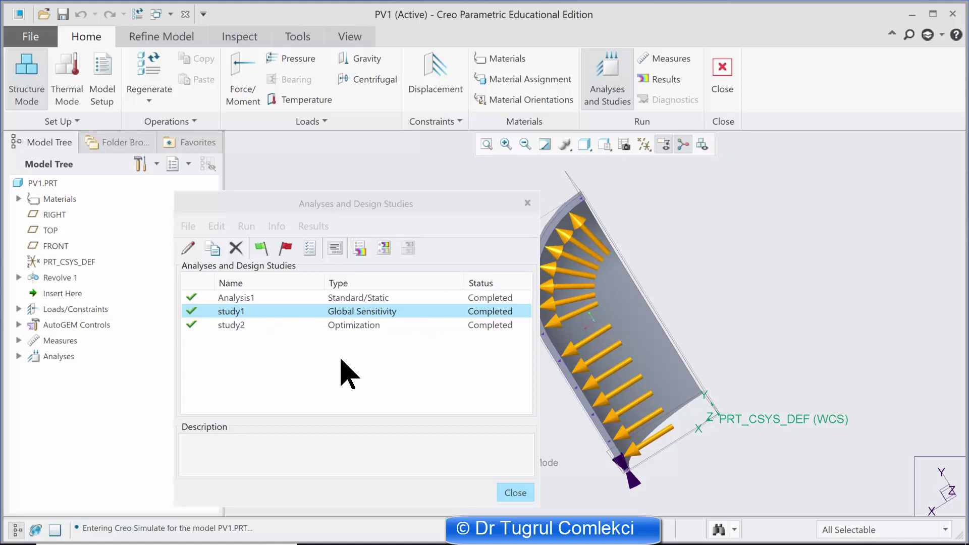
pyautogui.click(365, 326)
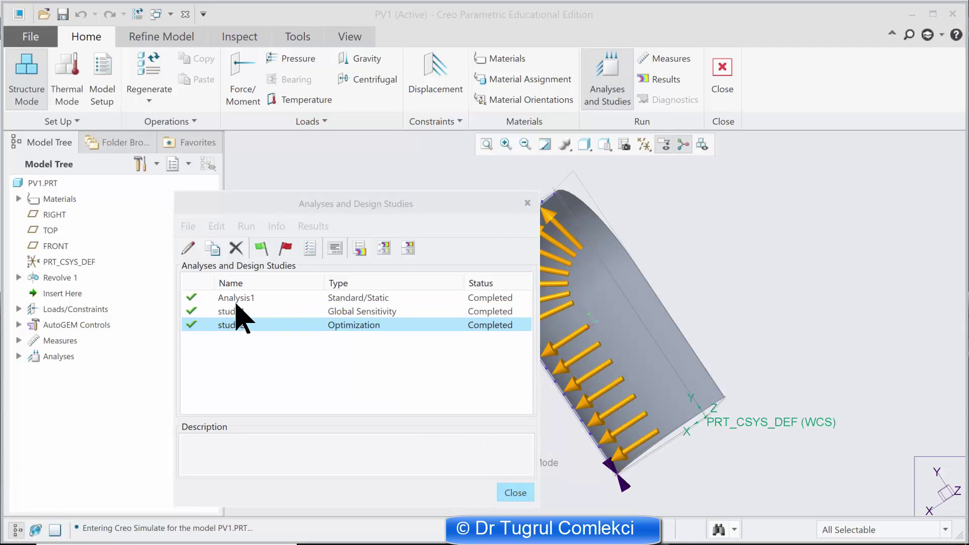
# Open study2's definition for editing, keeping Optimization as the study type.
pyautogui.click(369, 328)
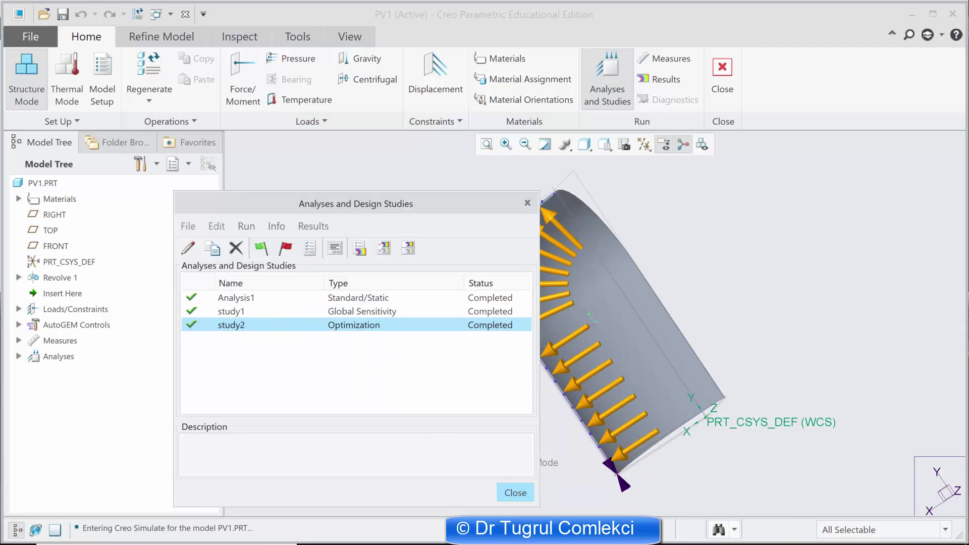
pyautogui.click(188, 248)
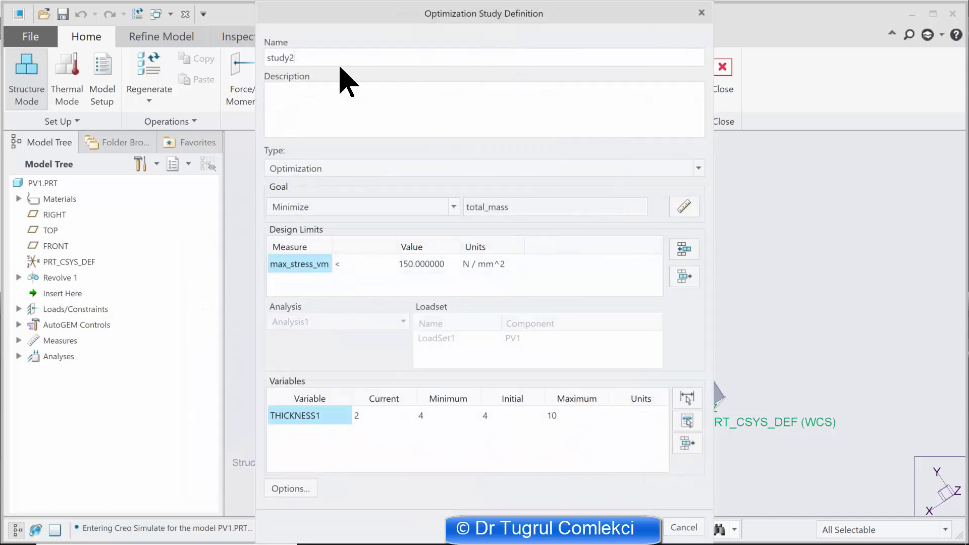
pyautogui.click(328, 170)
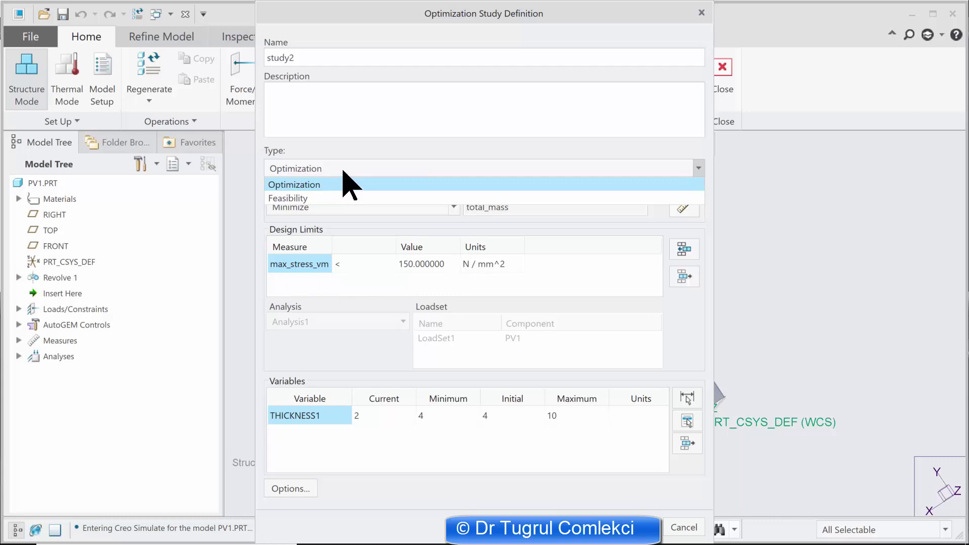
pyautogui.click(346, 184)
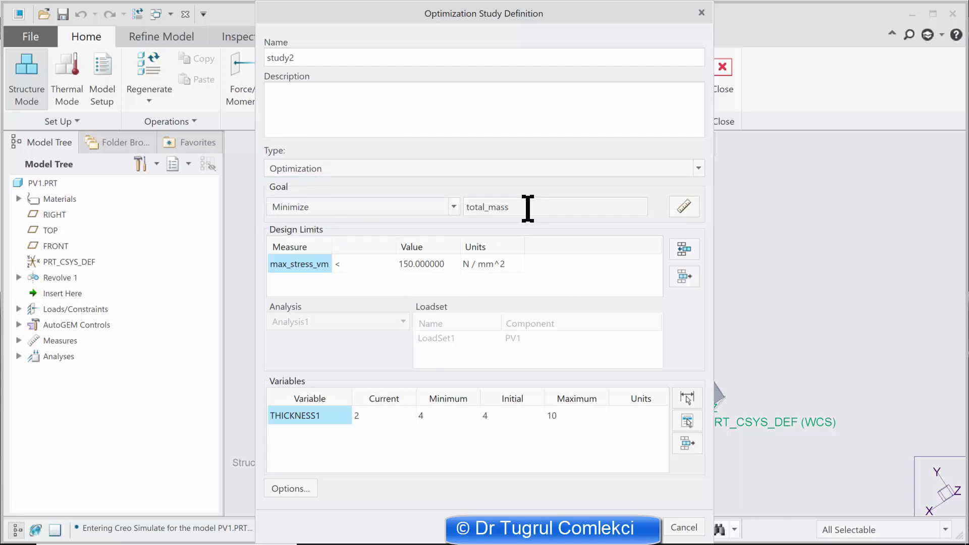
# Choose total_mass as the measure to minimize for the optimization goal.
pyautogui.click(683, 206)
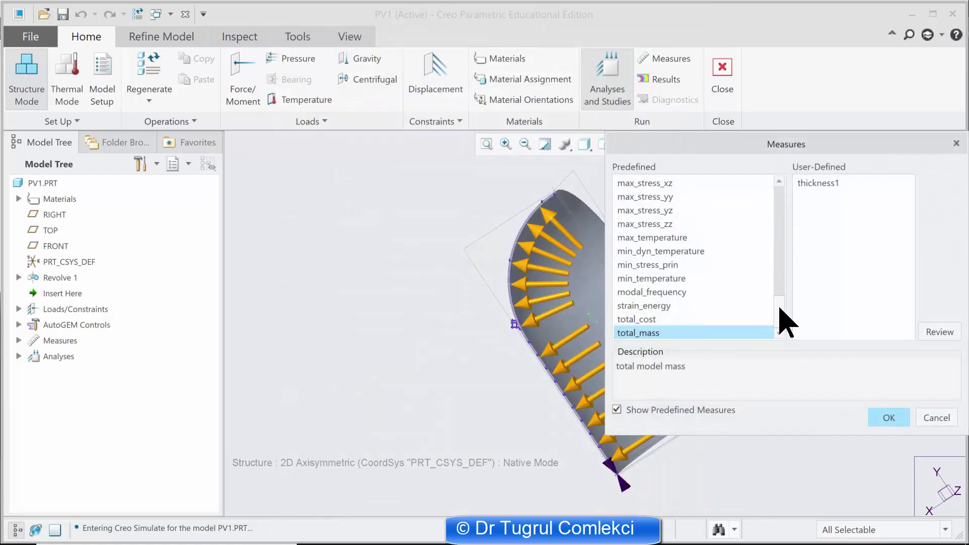
pyautogui.scroll(2, 779, 292)
pyautogui.moveTo(784, 303)
pyautogui.mouseDown()
pyautogui.moveTo(786, 205)
pyautogui.moveTo(780, 320)
pyautogui.mouseUp()
pyautogui.scroll(3, 785, 310)
pyautogui.scroll(-3, 780, 318)
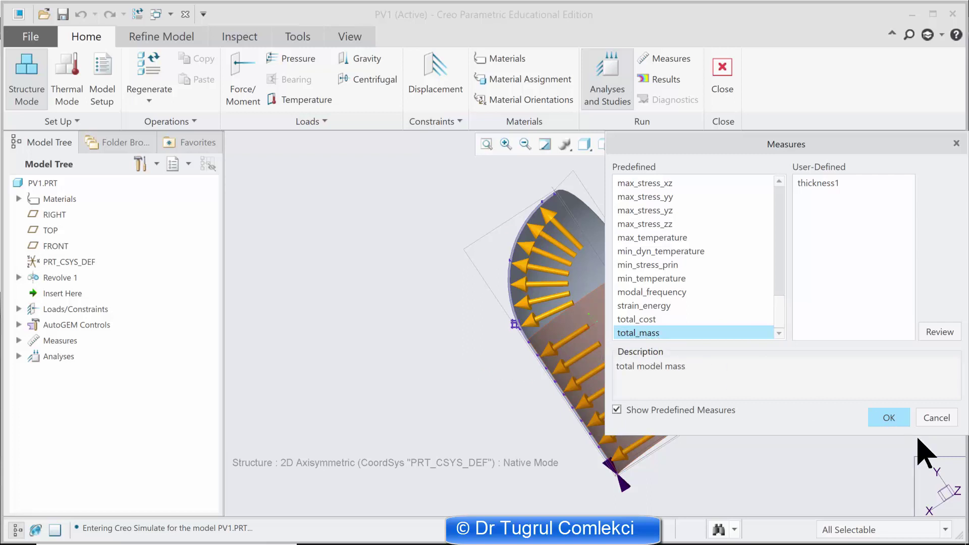
pyautogui.click(890, 418)
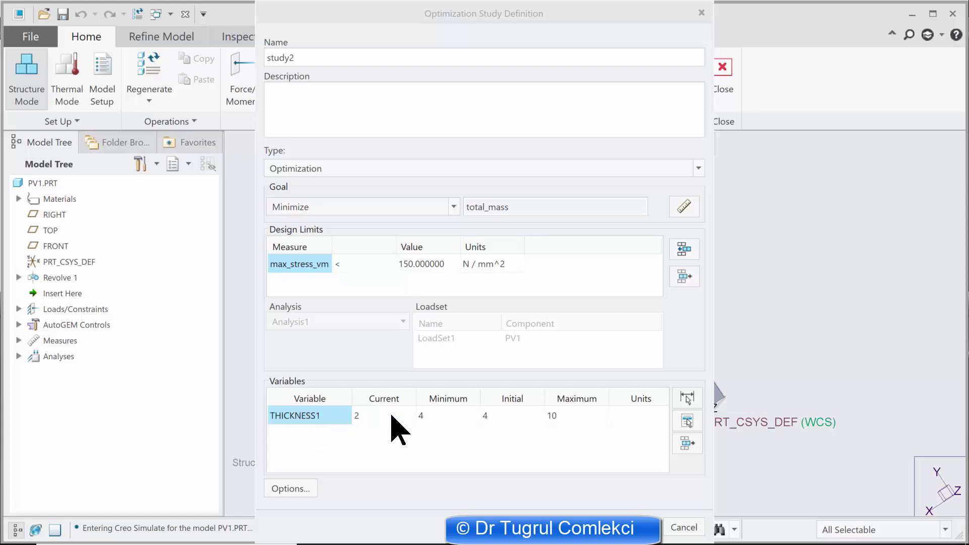
# Enter 2 for THICKNESS1's Minimum and Initial values and OK the study2 definition.
pyautogui.doubleClick(432, 415)
pyautogui.write('2')
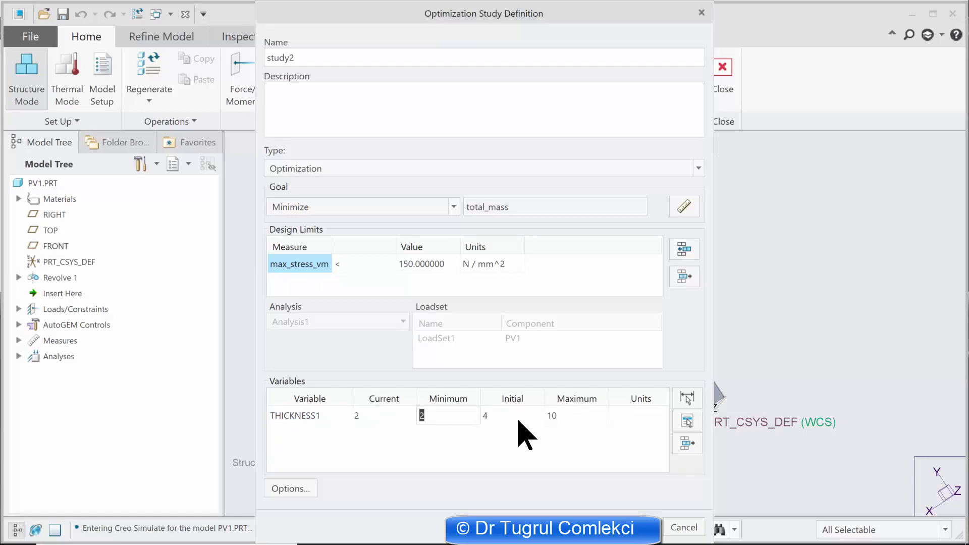
pyautogui.press('Tab')
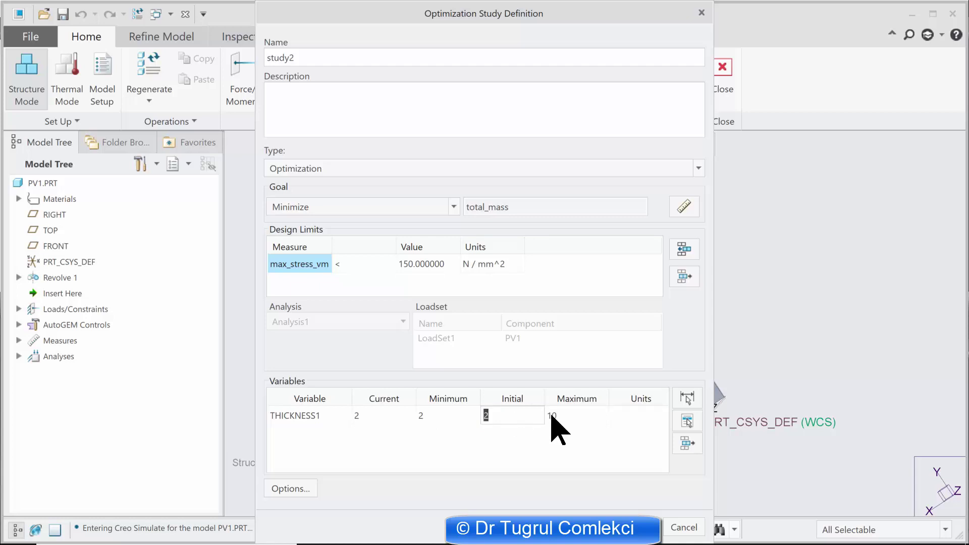
pyautogui.press('Tab')
pyautogui.click(626, 528)
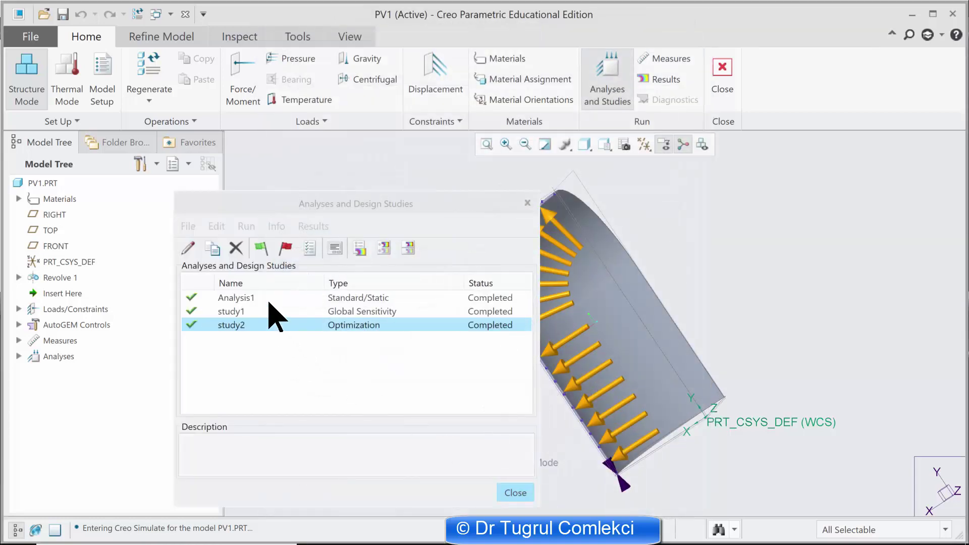
# Run study2, deleting old output files, answer the diagnostics prompt, and show its status.
pyautogui.click(260, 247)
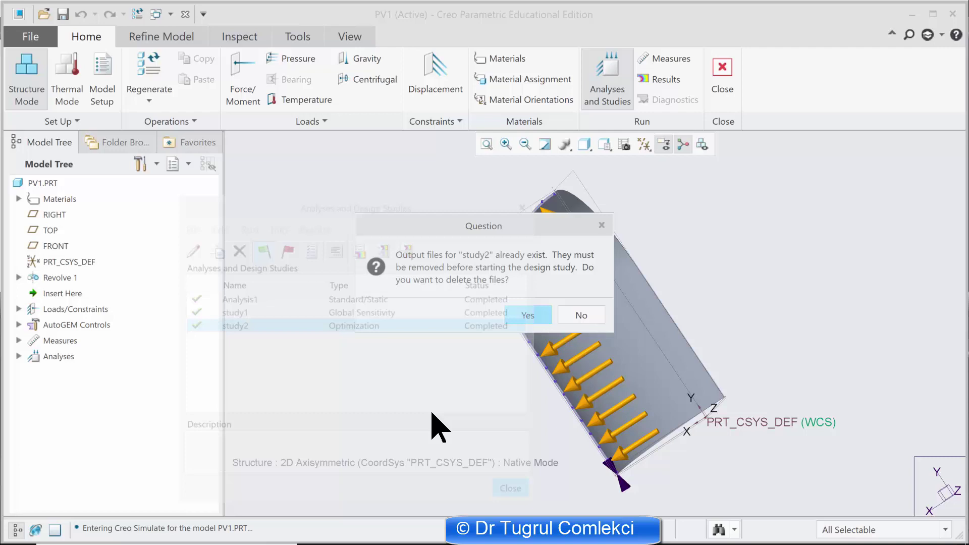
pyautogui.click(535, 315)
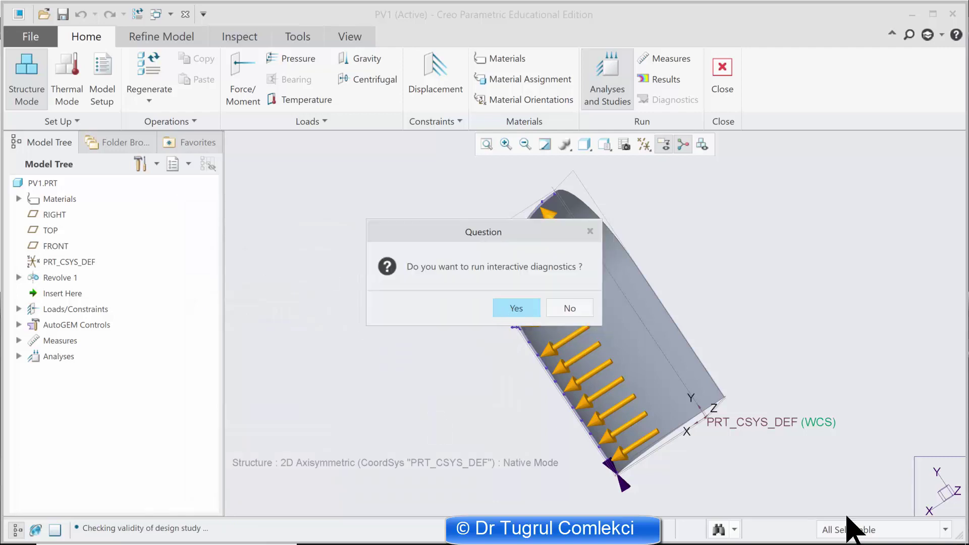
pyautogui.click(503, 312)
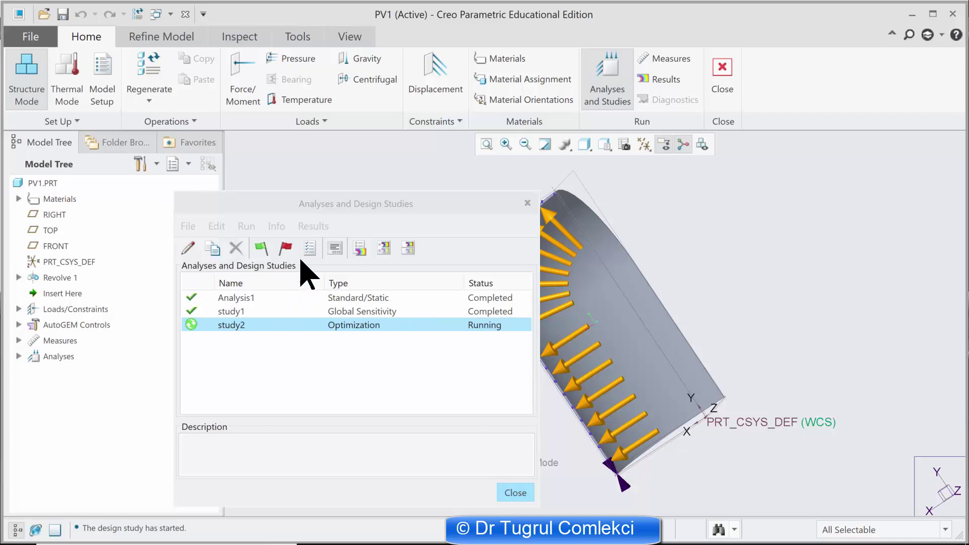
pyautogui.click(335, 249)
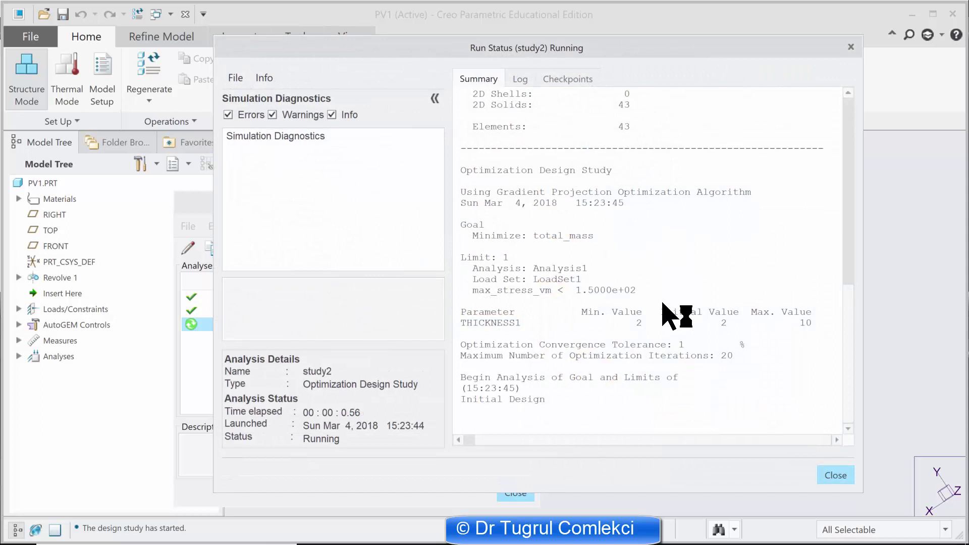
# Check the run log's THICKNESS1 minimum and stress limit while the optimization completes.
pyautogui.doubleClick(644, 323)
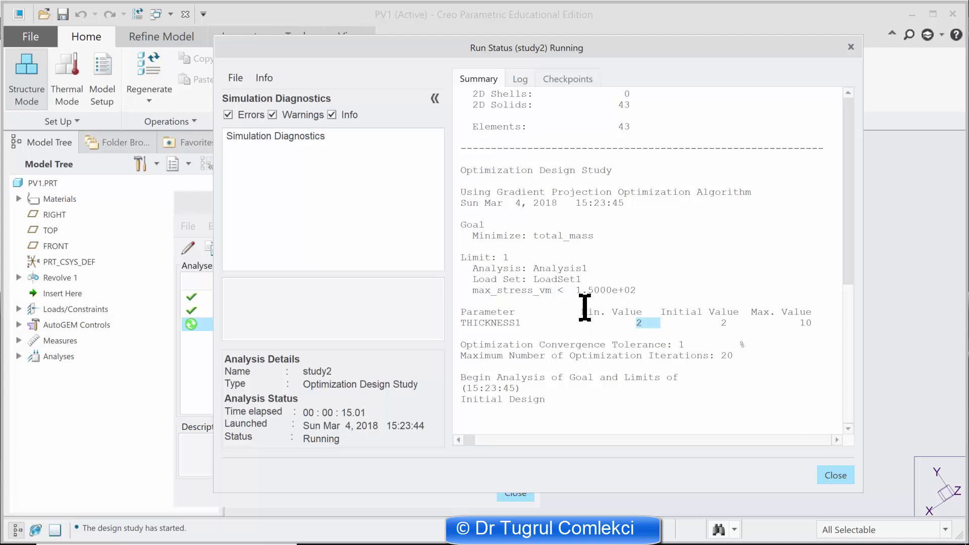
pyautogui.moveTo(631, 290); pyautogui.dragTo(642, 294)
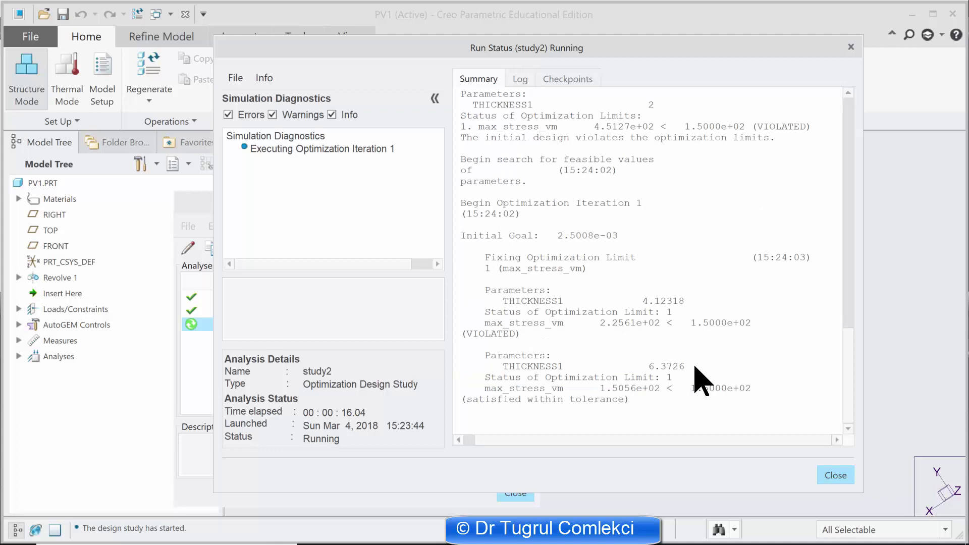
pyautogui.keyDown('shift'); pyautogui.click(696, 386); pyautogui.keyUp('shift')
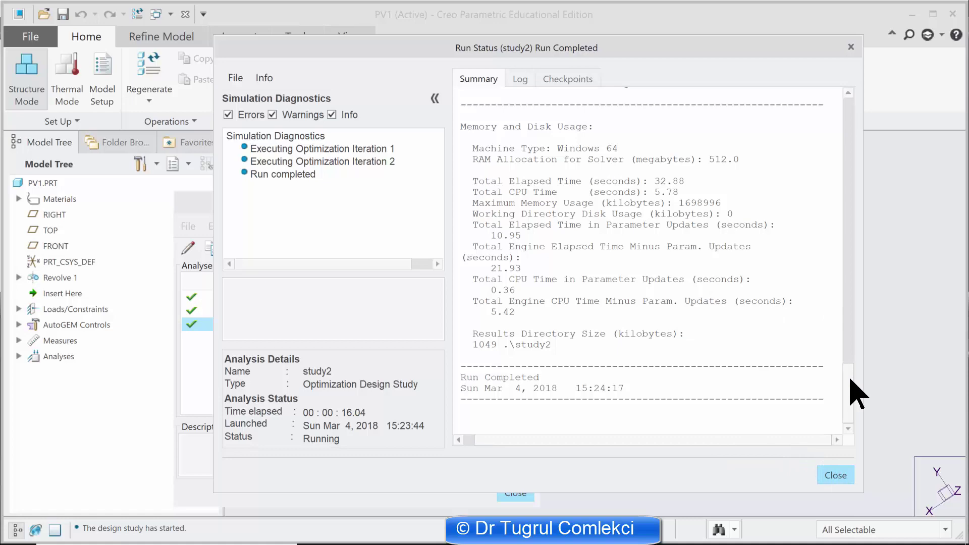
pyautogui.scroll(2, 851, 367)
pyautogui.moveTo(850, 367)
pyautogui.mouseDown()
pyautogui.moveTo(854, 328)
pyautogui.moveTo(662, 352)
pyautogui.mouseUp()
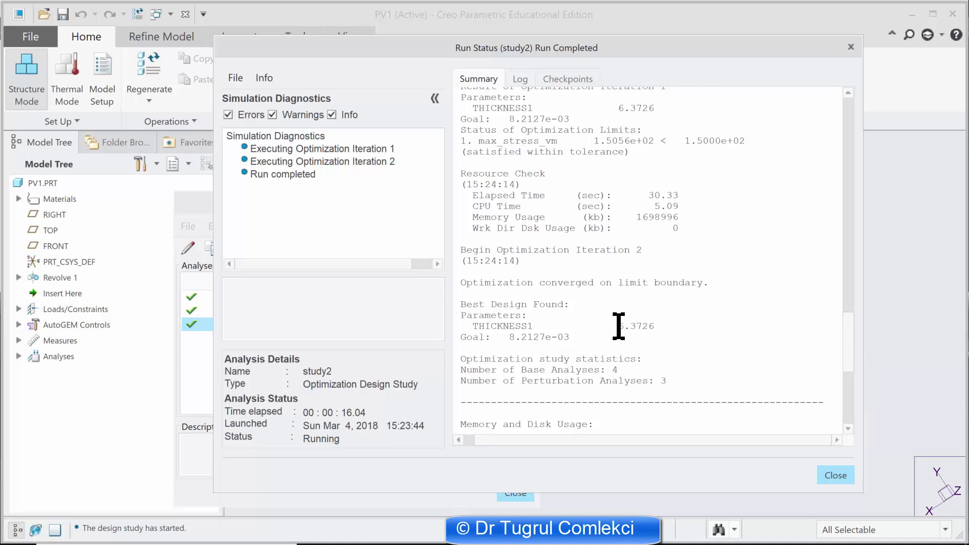
# Highlight the best design's THICKNESS1 of 6.3726 and goal value 8.2127e-03 in the log.
pyautogui.moveTo(618, 326)
pyautogui.mouseDown()
pyautogui.moveTo(655, 327)
pyautogui.moveTo(649, 320)
pyautogui.mouseUp()
pyautogui.moveTo(523, 337); pyautogui.dragTo(549, 337)
pyautogui.click(572, 359)
pyautogui.moveTo(568, 336); pyautogui.dragTo(514, 334)
pyautogui.click(515, 335)
# Start a new result window with Graph display type and Measure as the plotted quantity.
pyautogui.click(835, 477)
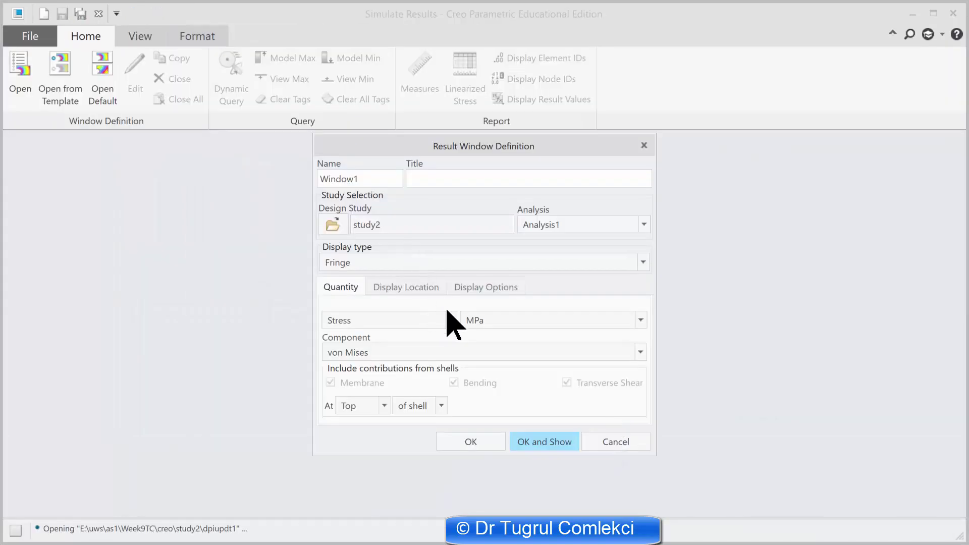
pyautogui.click(369, 265)
pyautogui.click(360, 304)
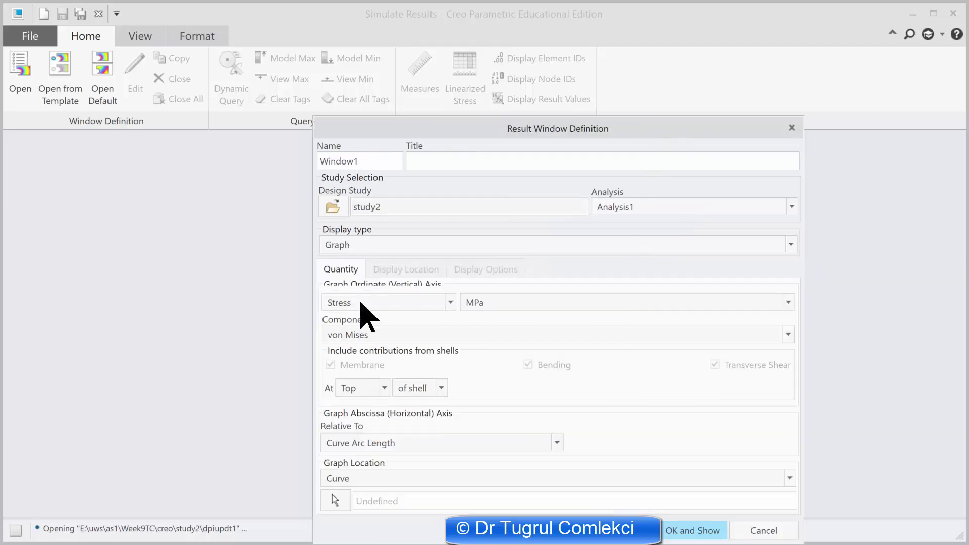
pyautogui.moveTo(470, 128); pyautogui.dragTo(407, 45)
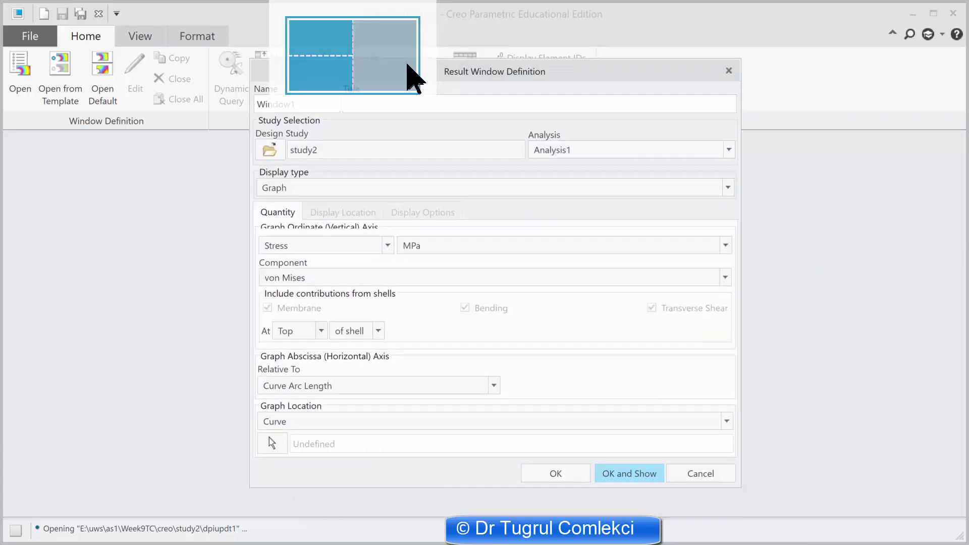
pyautogui.click(535, 188)
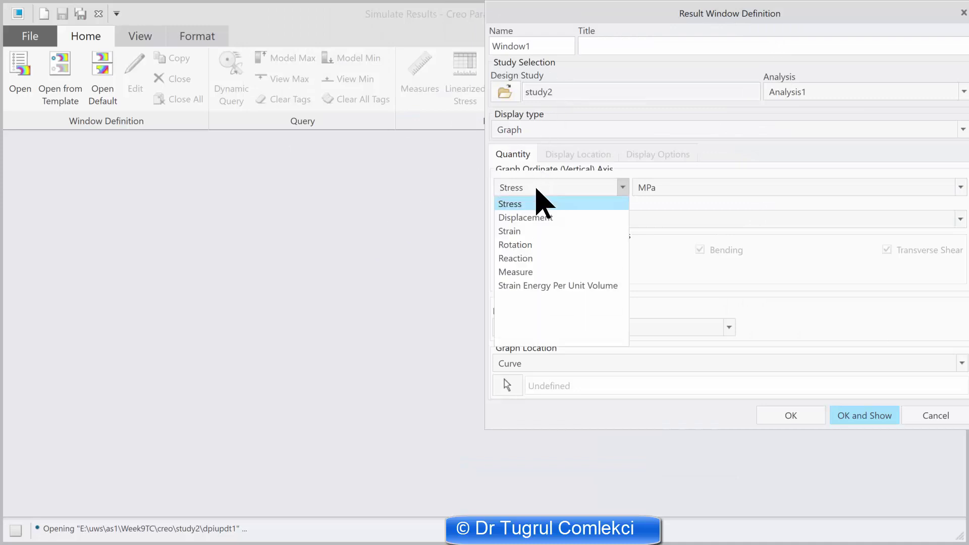
pyautogui.click(530, 272)
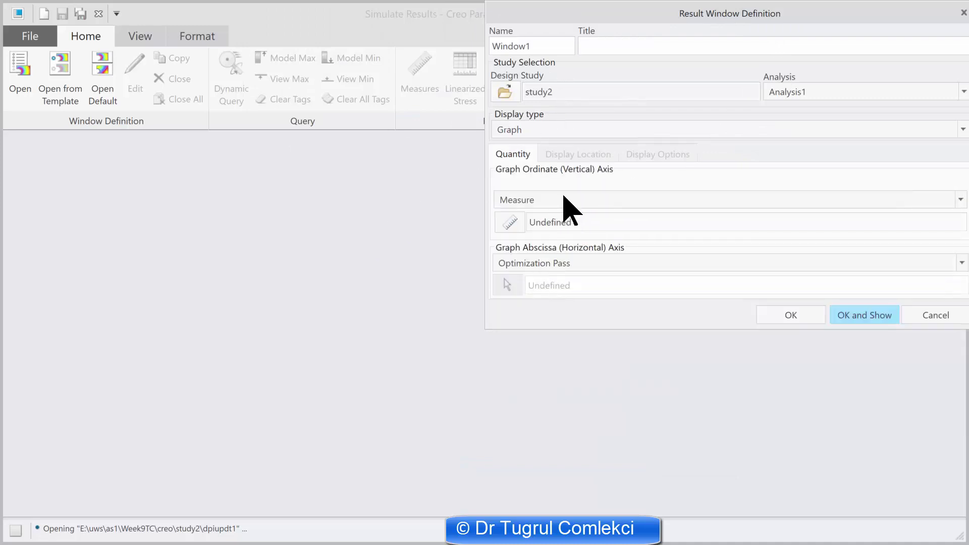
# Plot total_mass against Optimization Pass and show the graph.
pyautogui.click(510, 222)
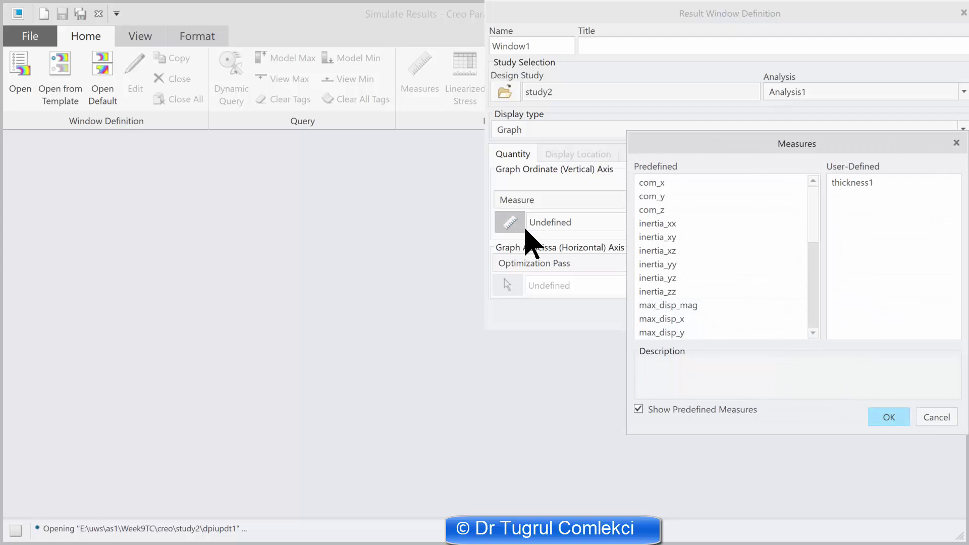
pyautogui.moveTo(811, 217); pyautogui.dragTo(822, 324)
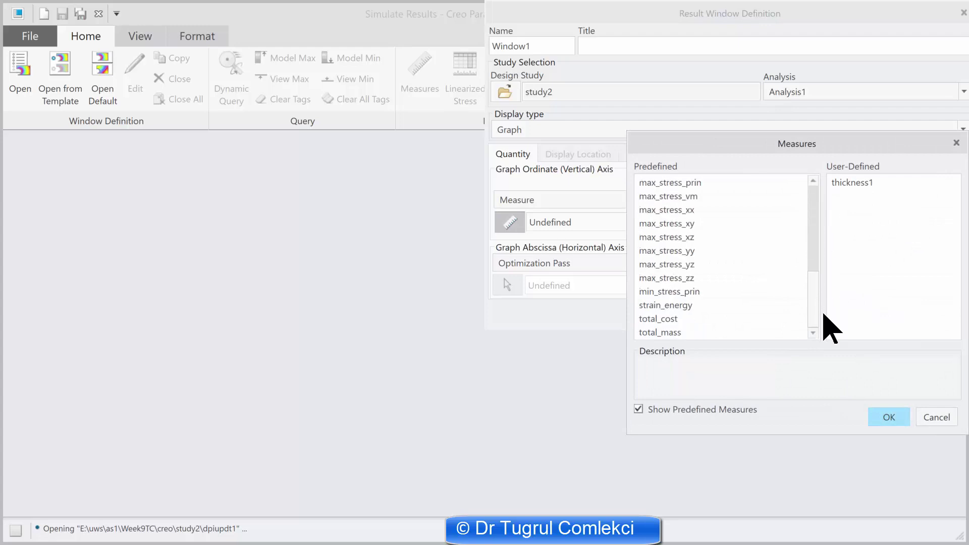
pyautogui.click(674, 332)
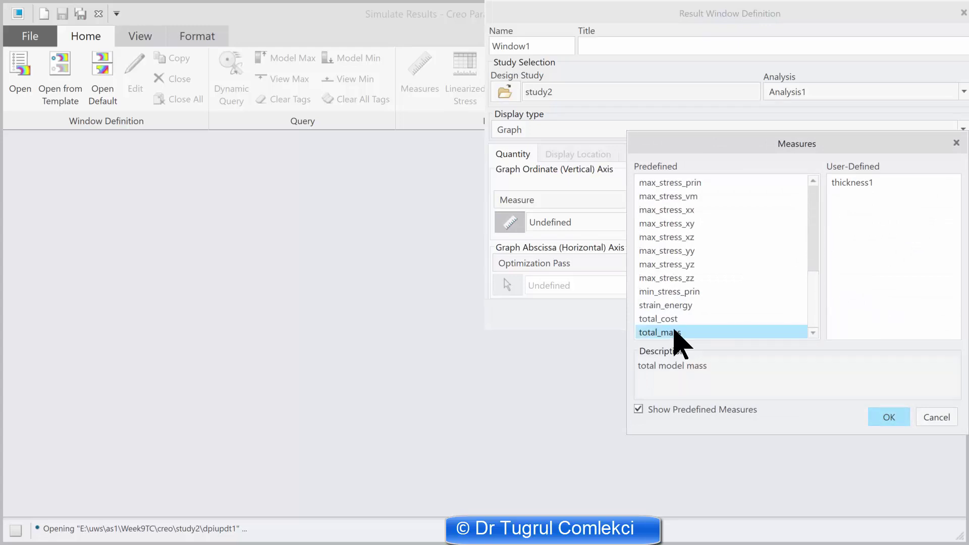
pyautogui.click(891, 417)
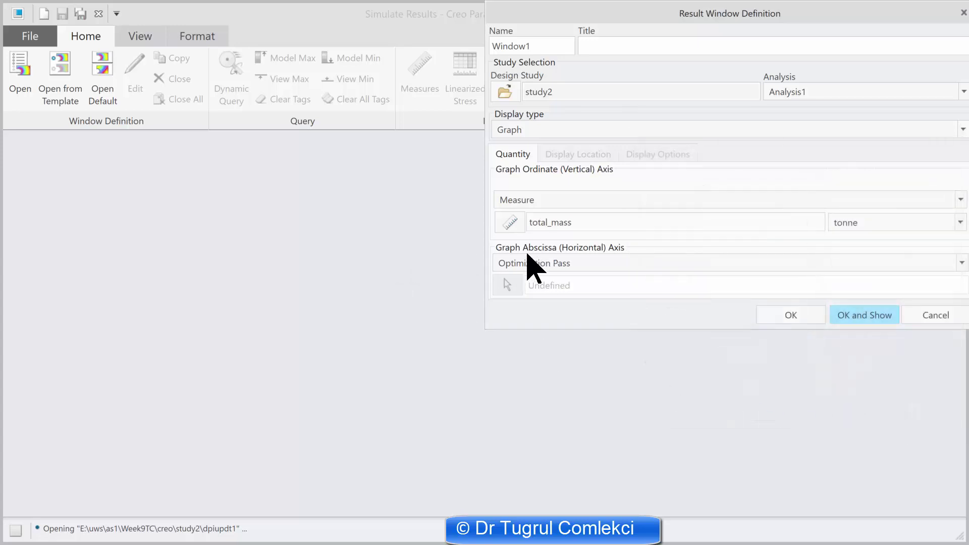
pyautogui.click(537, 263)
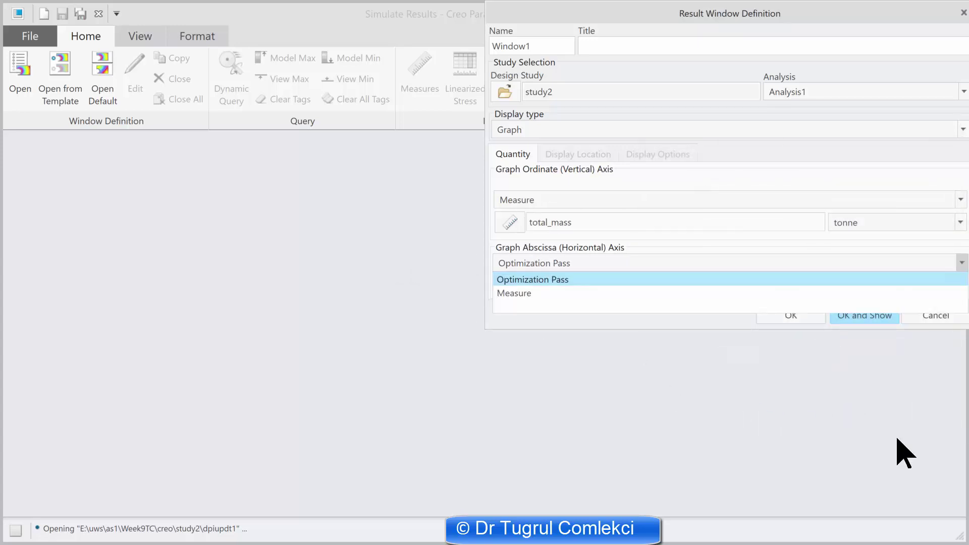
pyautogui.click(554, 267)
pyautogui.click(839, 314)
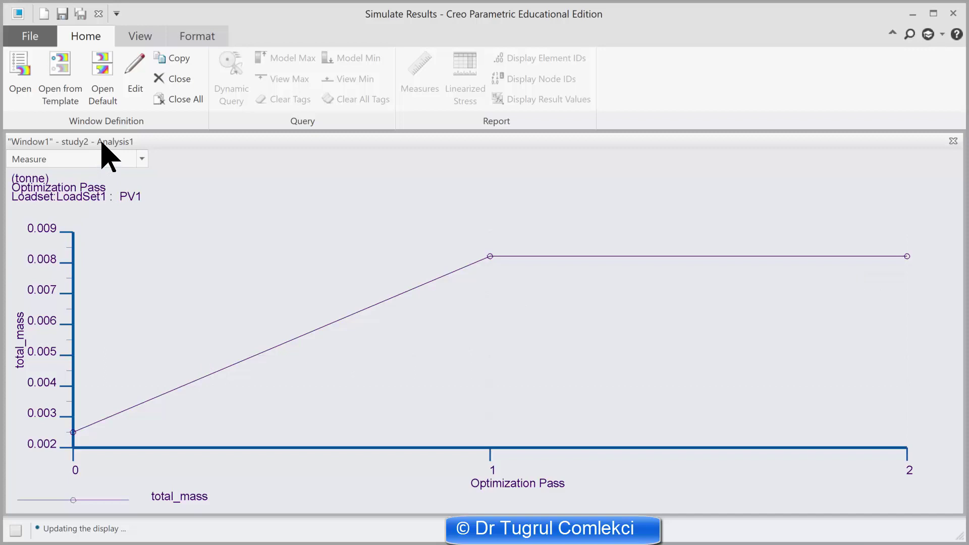
# Reopen the total_mass graph's result window definition for editing.
pyautogui.click(135, 96)
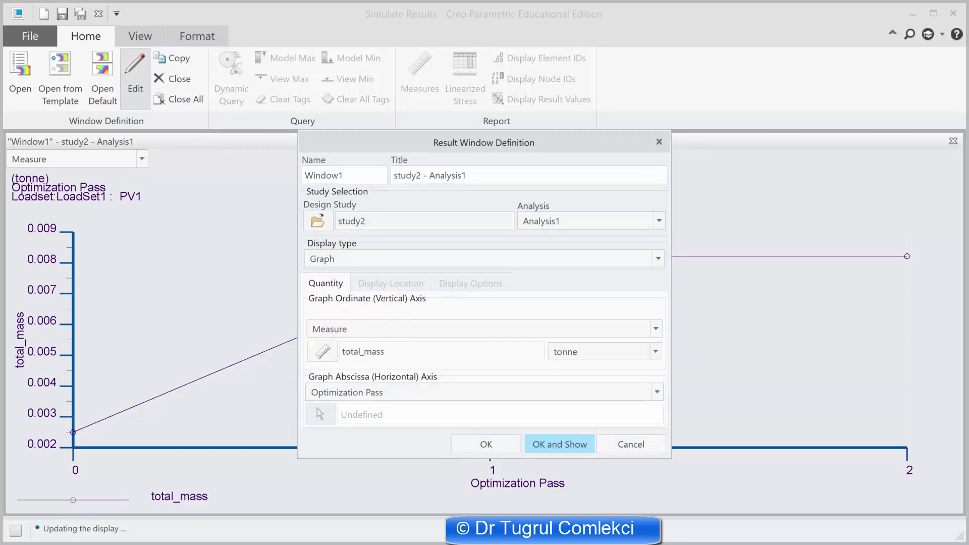
# Replot the graph with max_stress_vm against optimization pass and show it.
pyautogui.click(323, 352)
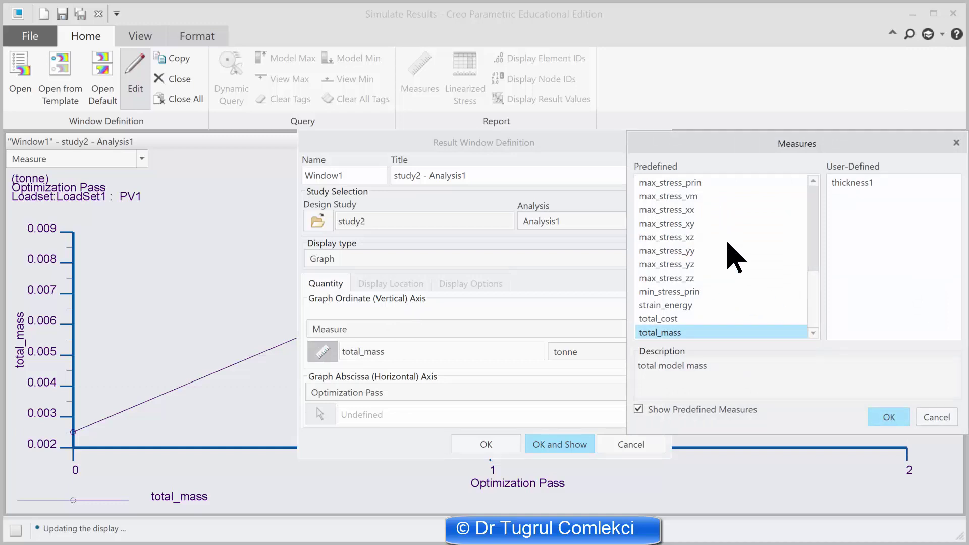
pyautogui.click(662, 196)
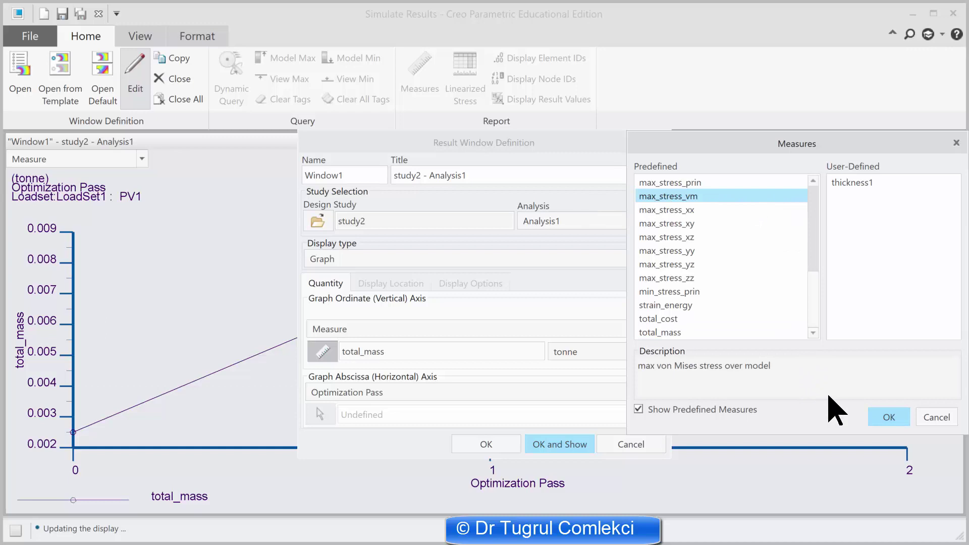
pyautogui.click(882, 417)
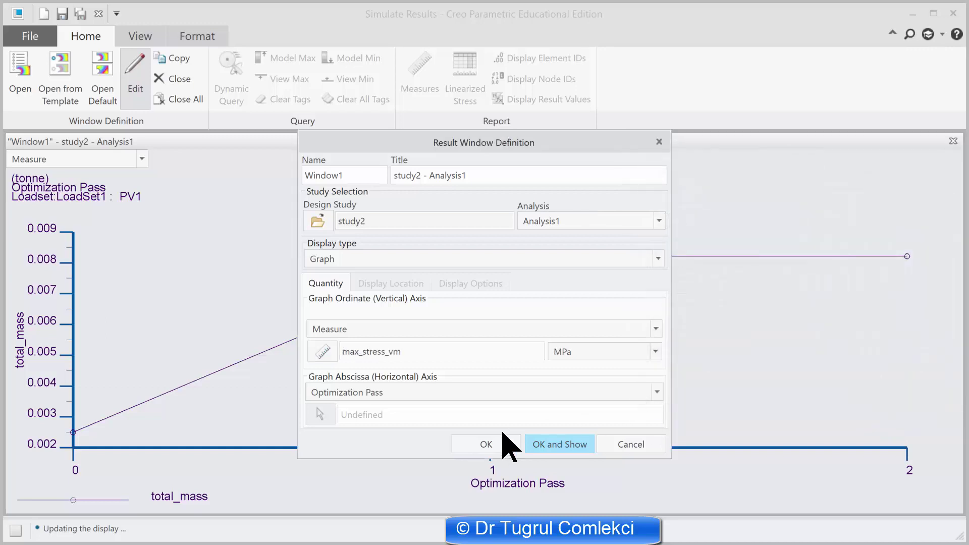
pyautogui.click(550, 443)
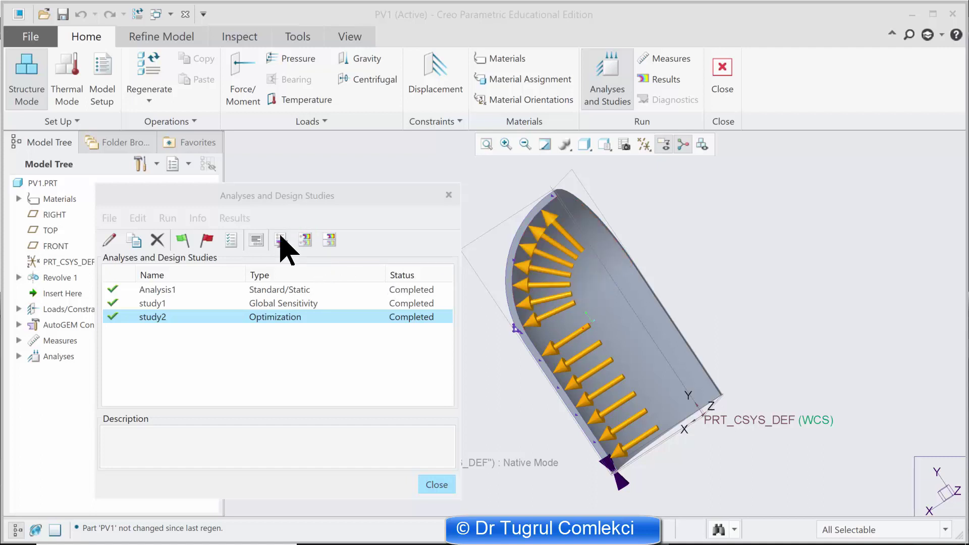
# Step through study2's Optimize History shapes and keep the model at the optimized shape.
pyautogui.click(197, 218)
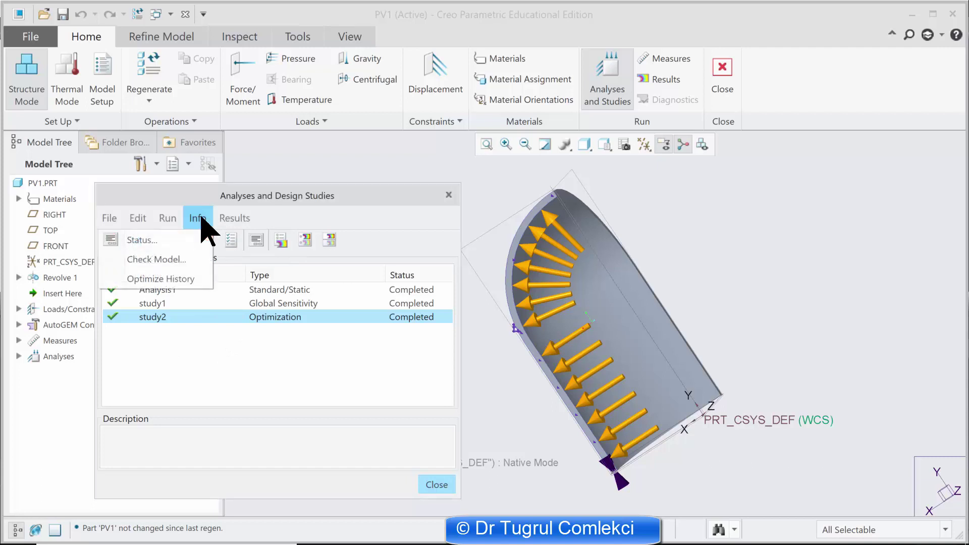
pyautogui.click(161, 279)
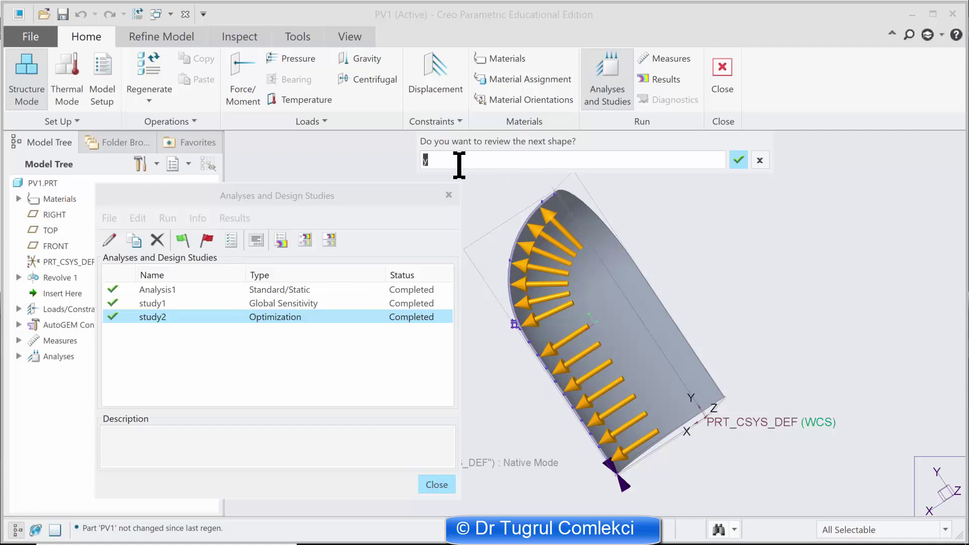
pyautogui.click(739, 161)
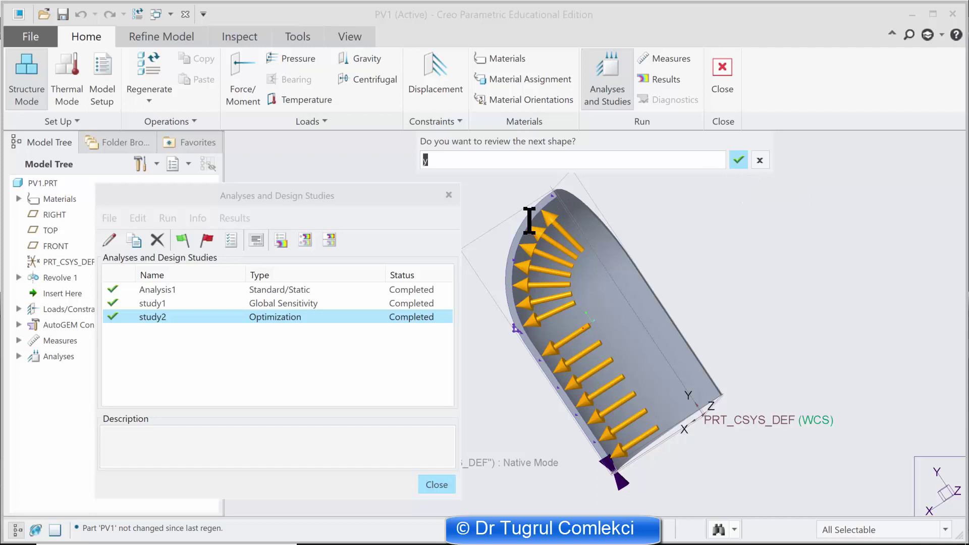
pyautogui.click(739, 160)
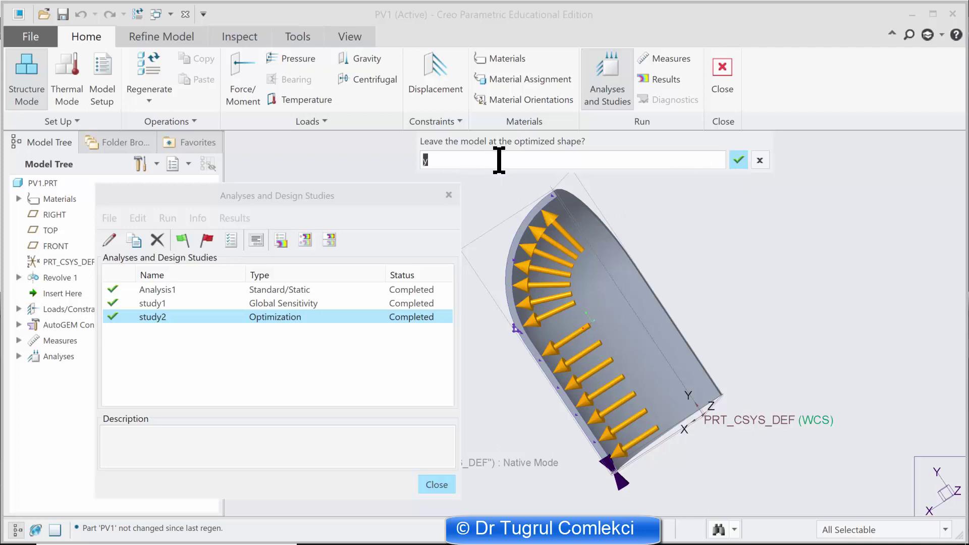
pyautogui.click(738, 161)
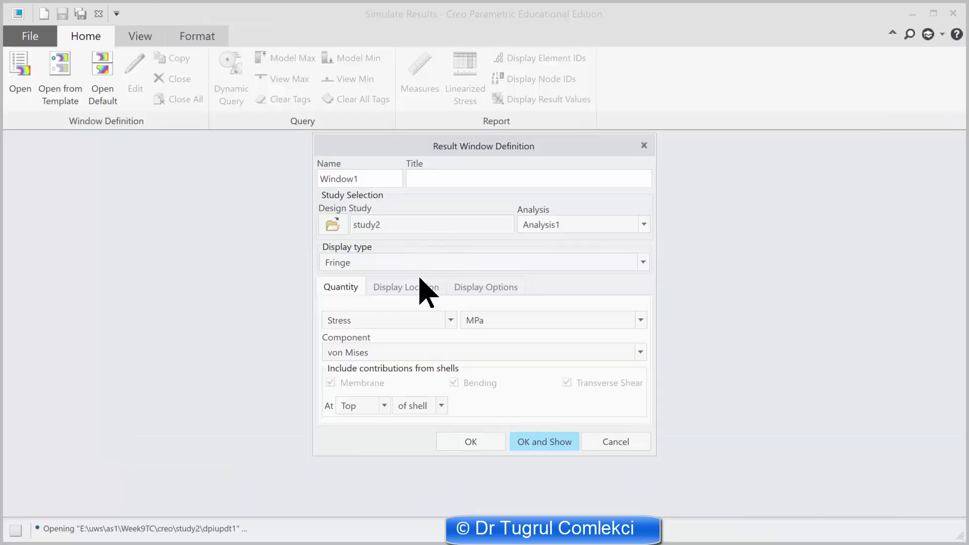
# Turn on Deformed, Overlay Undeformed and Animate for the study2 von Mises fringe window.
pyautogui.click(473, 288)
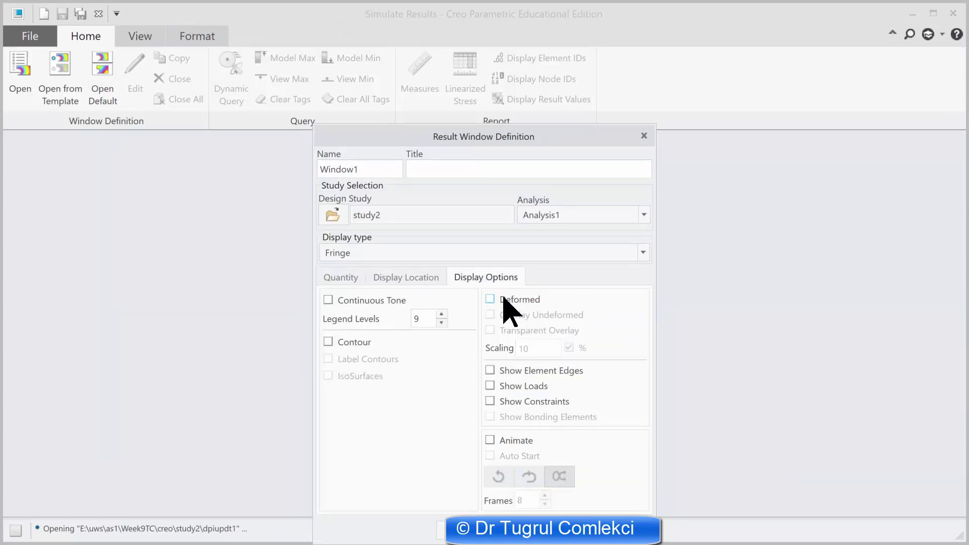
pyautogui.press('space')
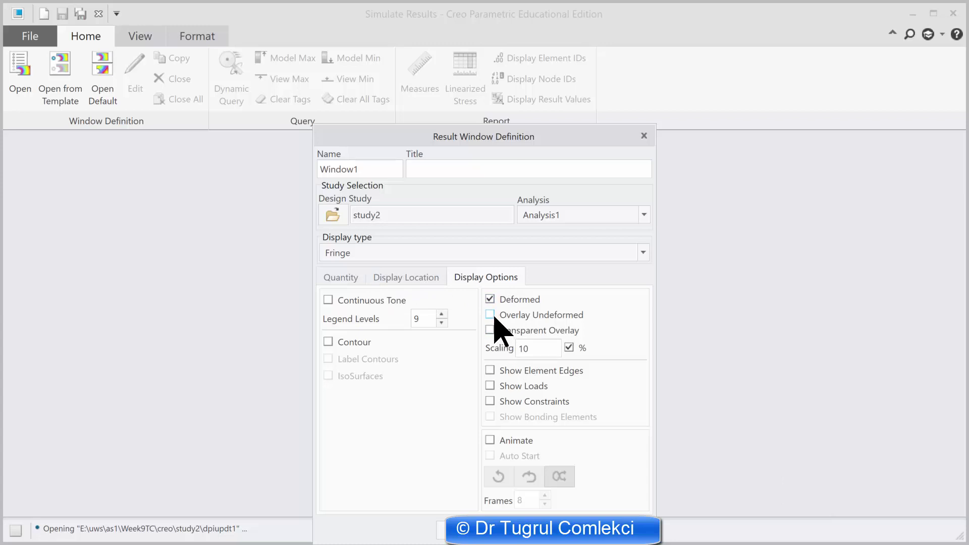
pyautogui.click(490, 315)
pyautogui.click(489, 441)
pyautogui.click(341, 278)
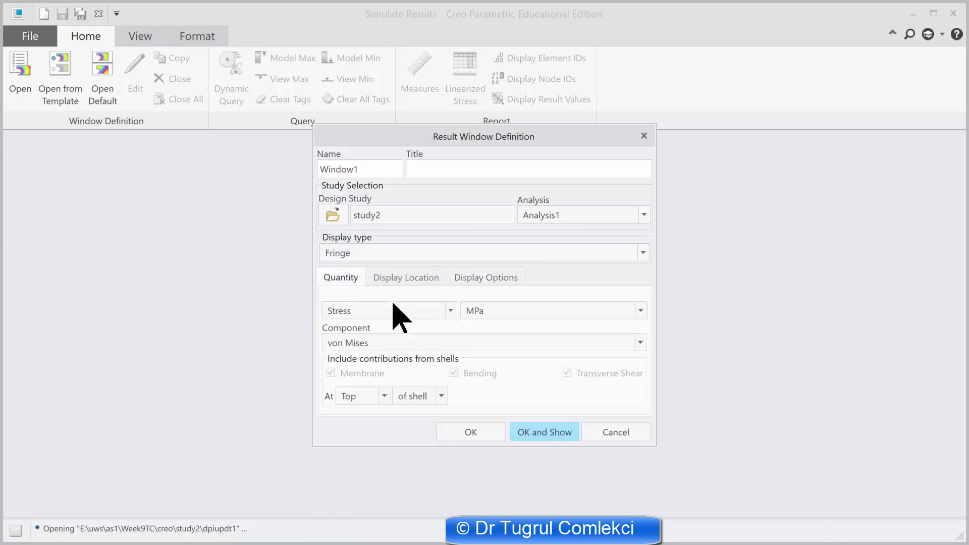
# Create and display the animated deformed von Mises fringe plot for study2.
pyautogui.click(545, 433)
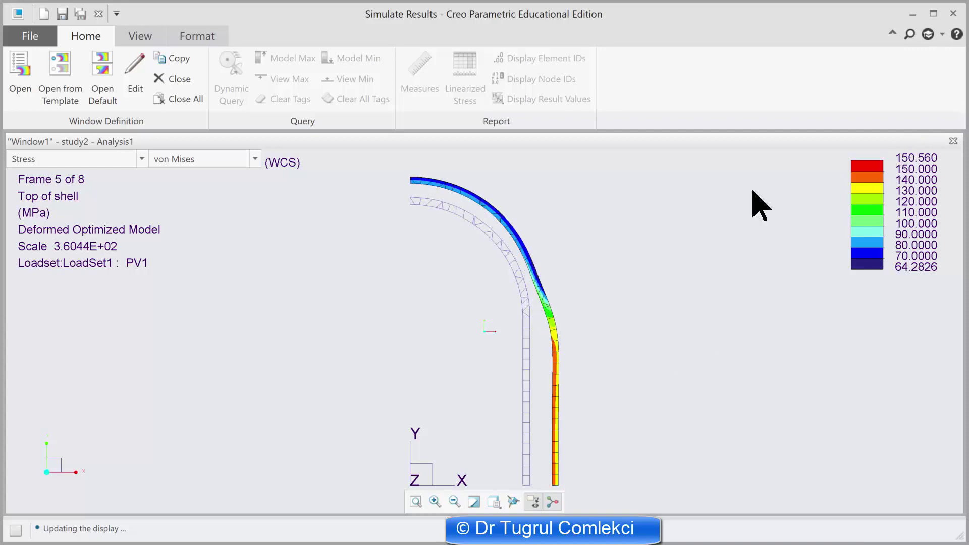
# Turn off the fringe animation and switch the stress component from von Mises to ZZ.
pyautogui.click(135, 75)
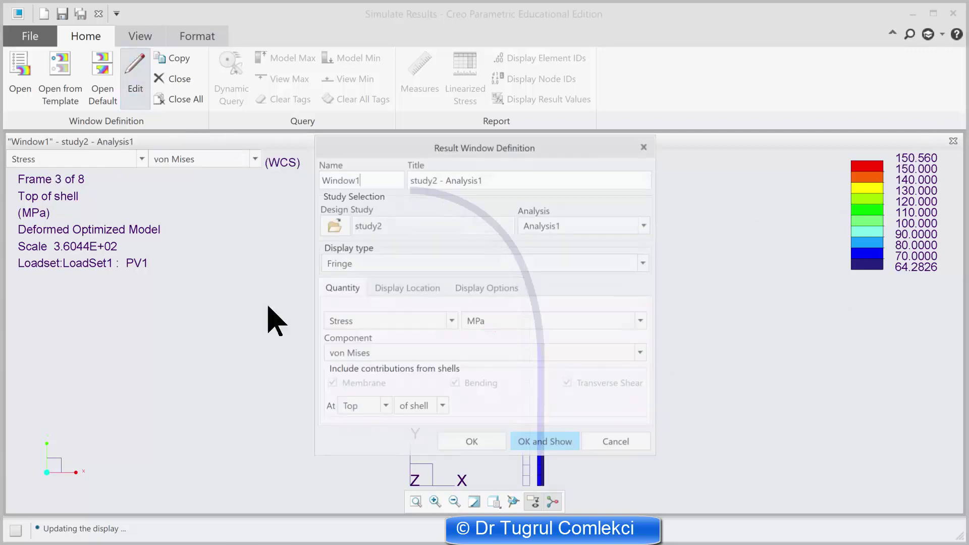
pyautogui.click(477, 289)
pyautogui.click(491, 440)
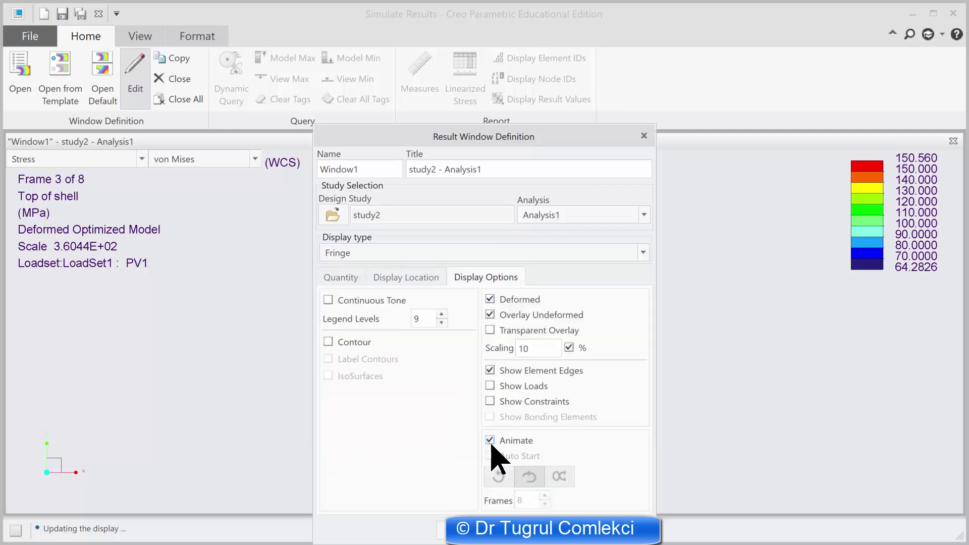
pyautogui.click(545, 528)
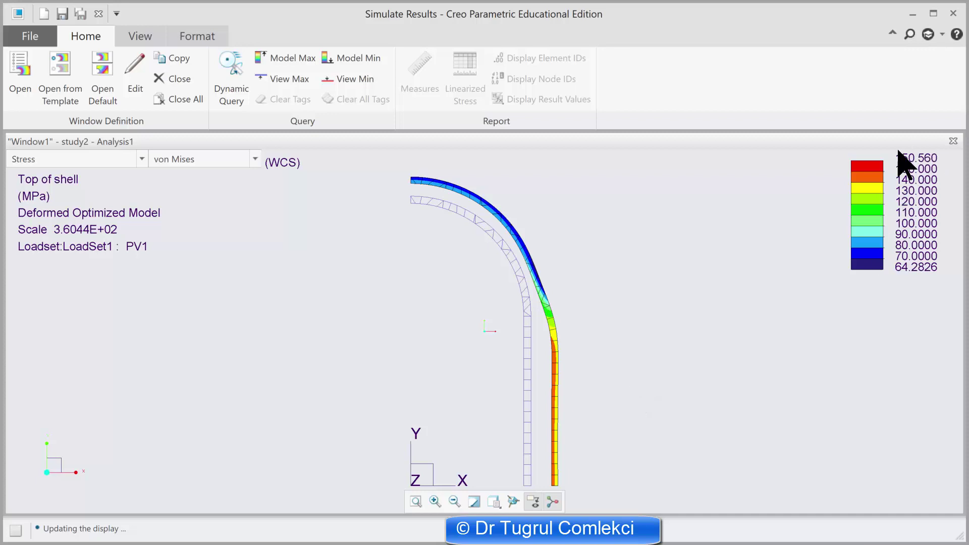
pyautogui.click(255, 159)
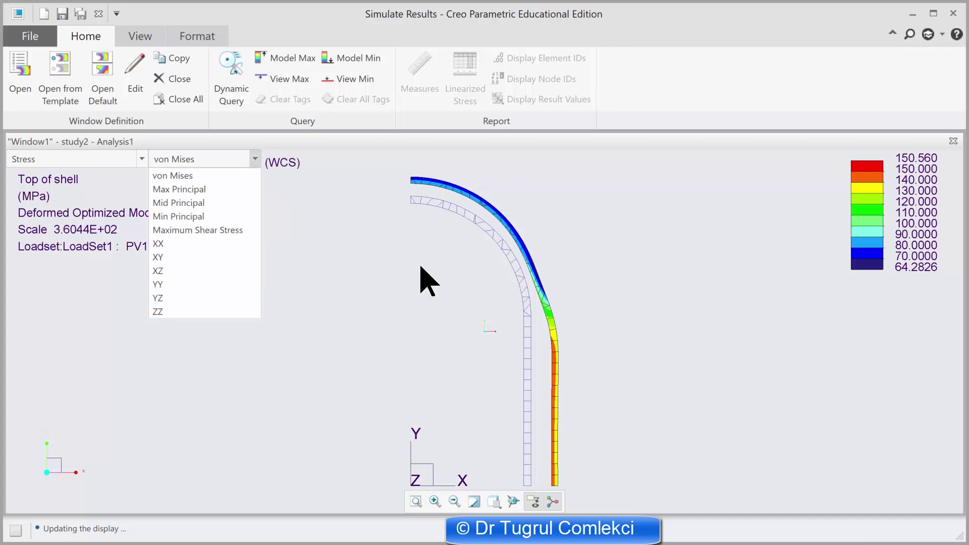
pyautogui.click(174, 311)
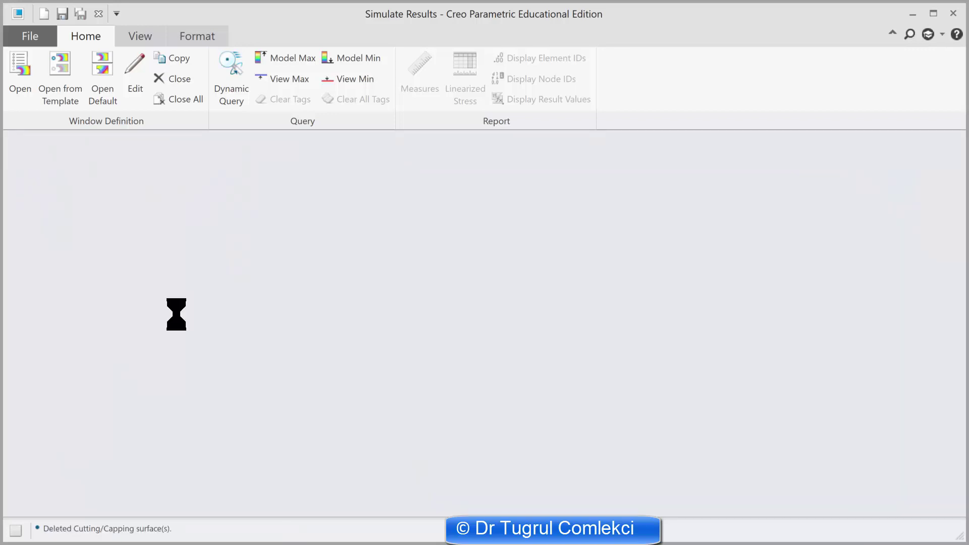